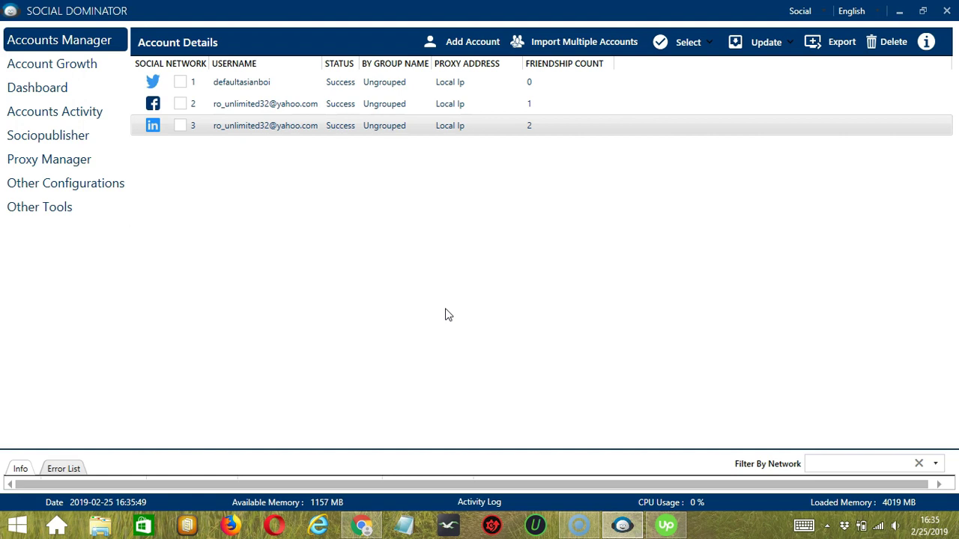
Step: Open the LinkedIn account's tools from Accounts Manager via Go to Tools, landing on Connection Request settings
left_click(394, 256)
right_click(241, 132)
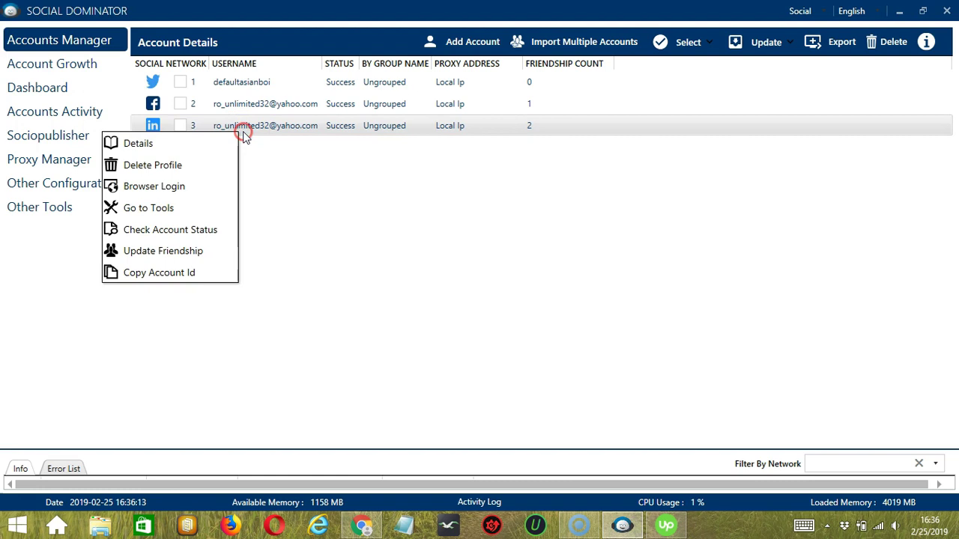
left_click(172, 209)
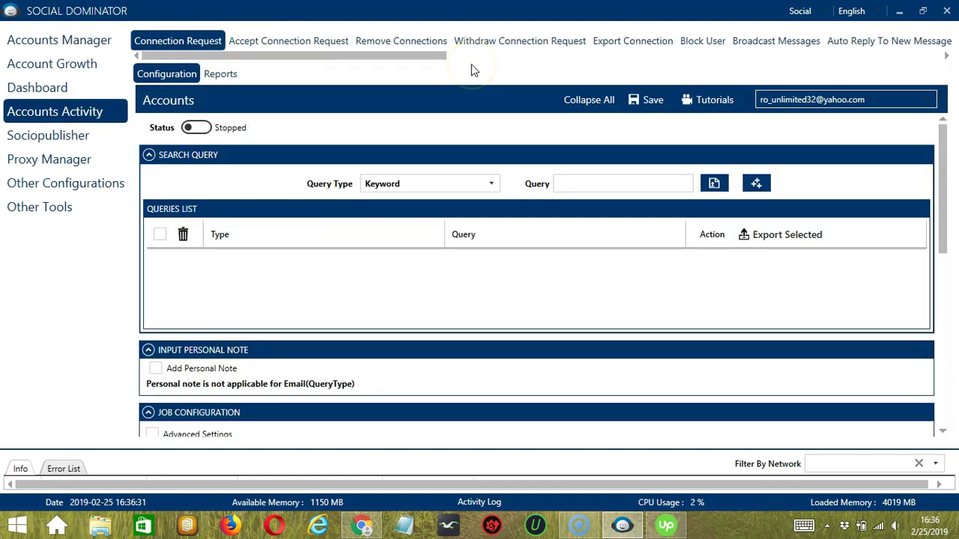
left_click(455, 68)
Step: On the Accept Connection Request settings, set Ignore Connection Source to All Invitations
left_click(420, 99)
left_click(293, 41)
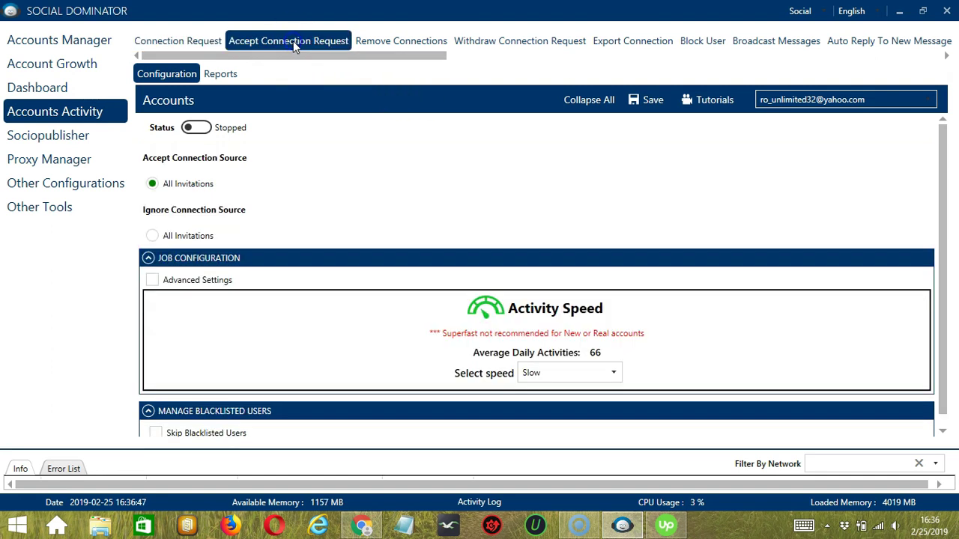
left_click(365, 142)
left_click(446, 188)
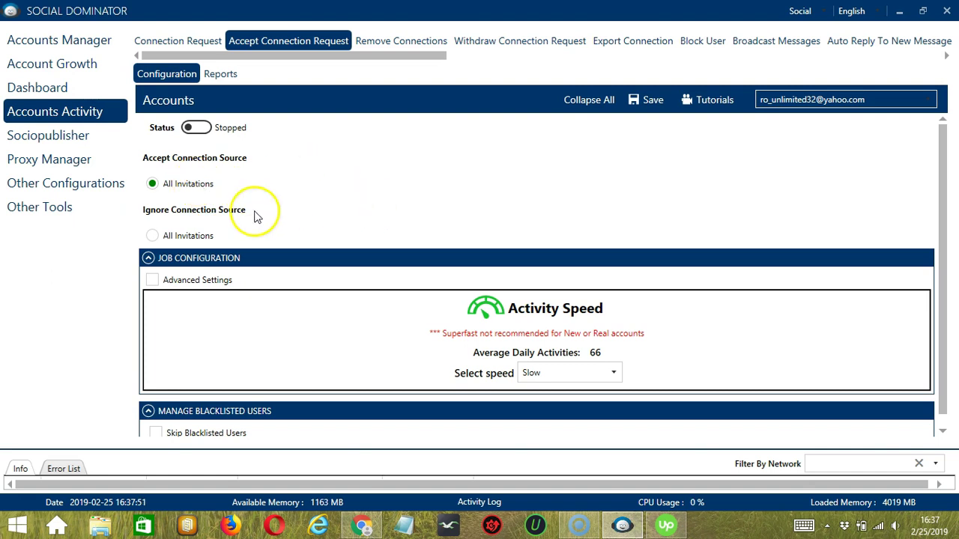
left_click(152, 236)
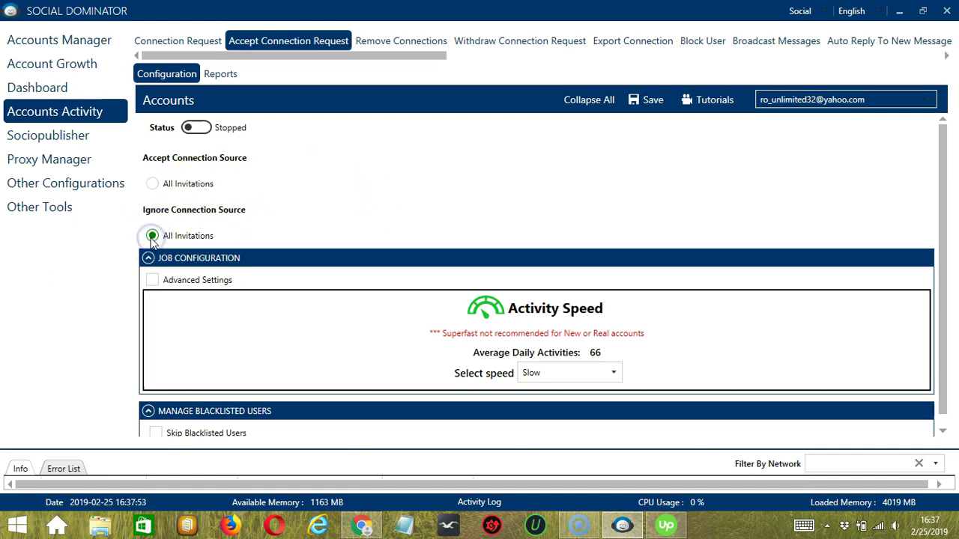
Step: Raise the activity speed from Slow to Superfast, giving 333 average daily activities
scroll(378, 258, "down", 1)
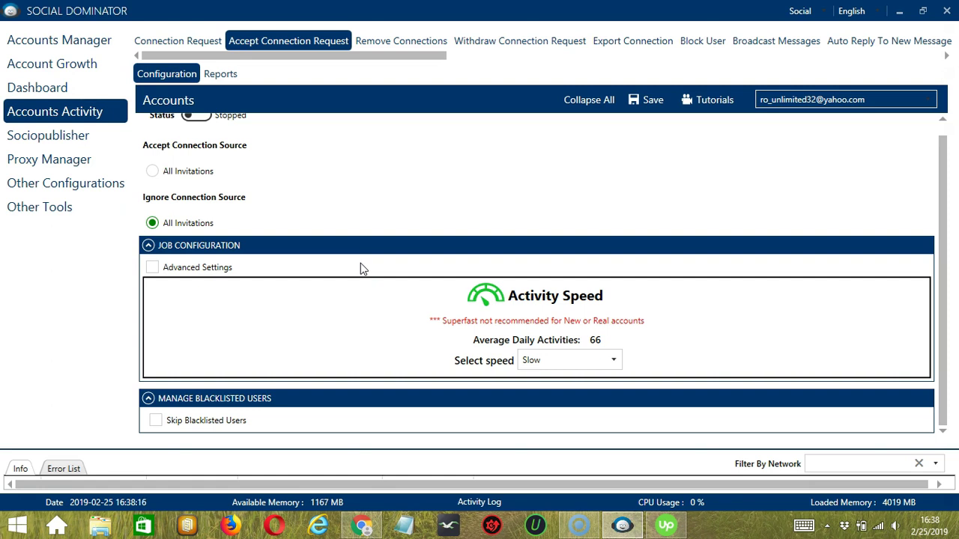
left_click(614, 358)
left_click(551, 397)
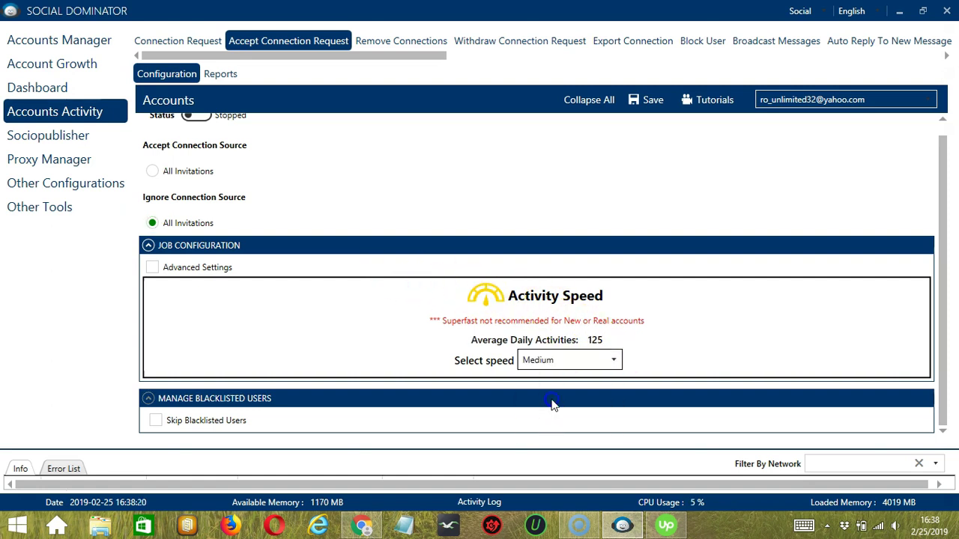
left_click(615, 360)
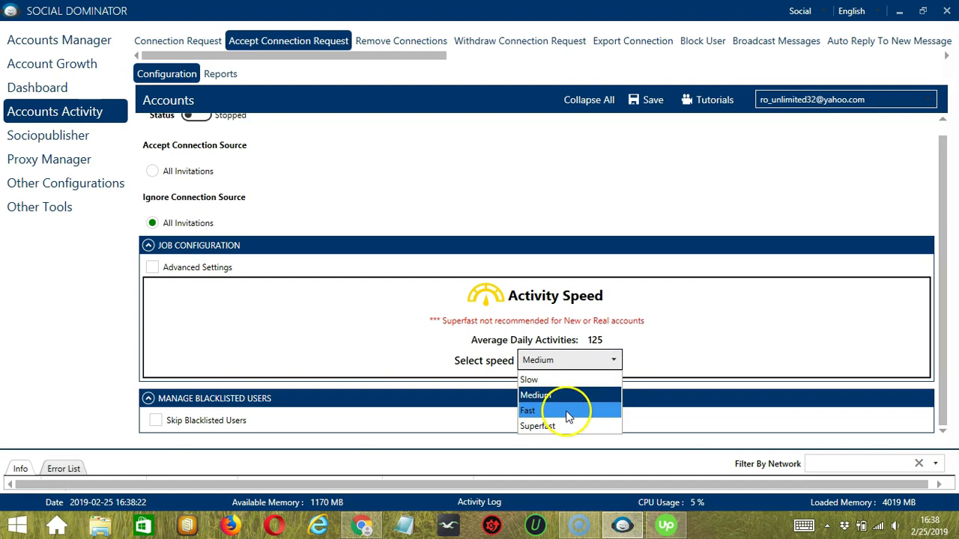
left_click(567, 417)
left_click(611, 360)
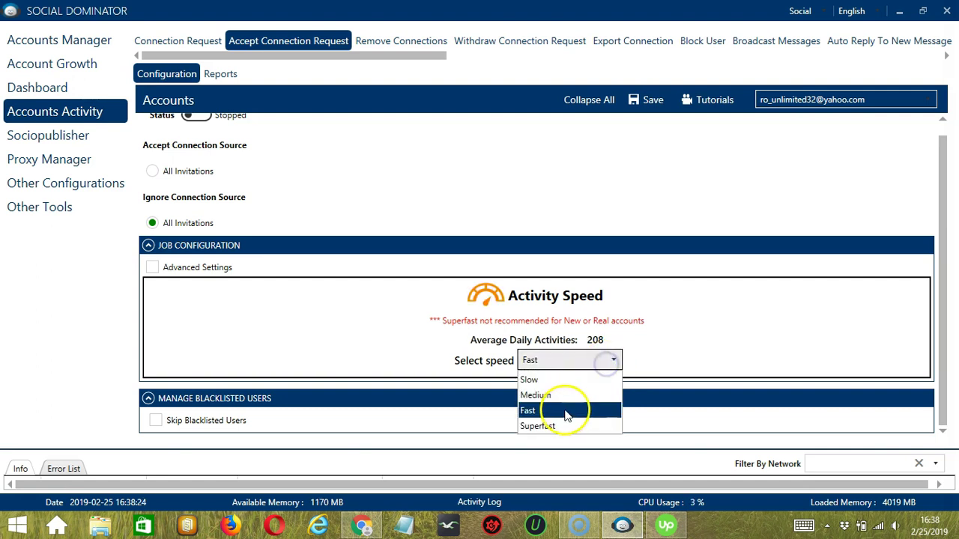
left_click(560, 426)
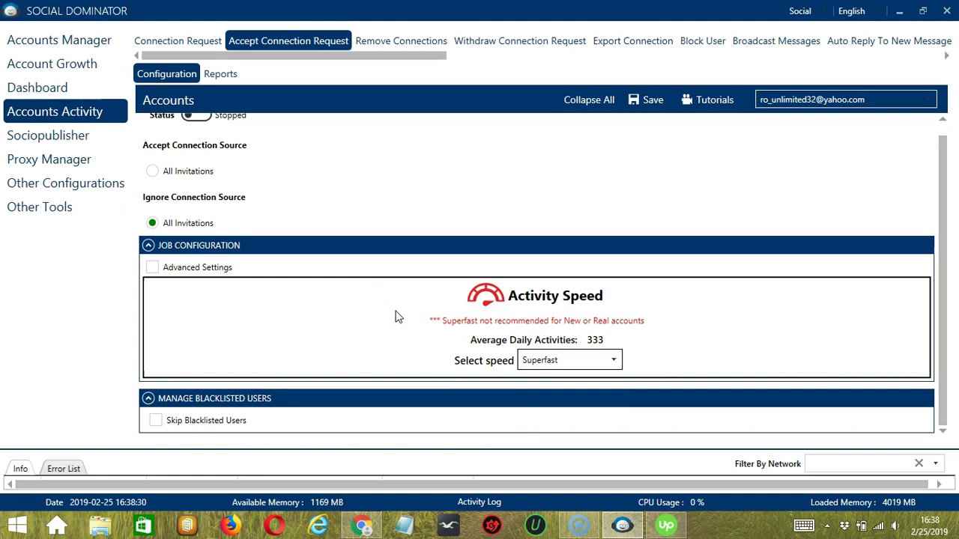
Step: Enable Advanced Settings (default 267–400 accepts per day) and tick Increase Each Day With
left_click(341, 311)
left_click(153, 268)
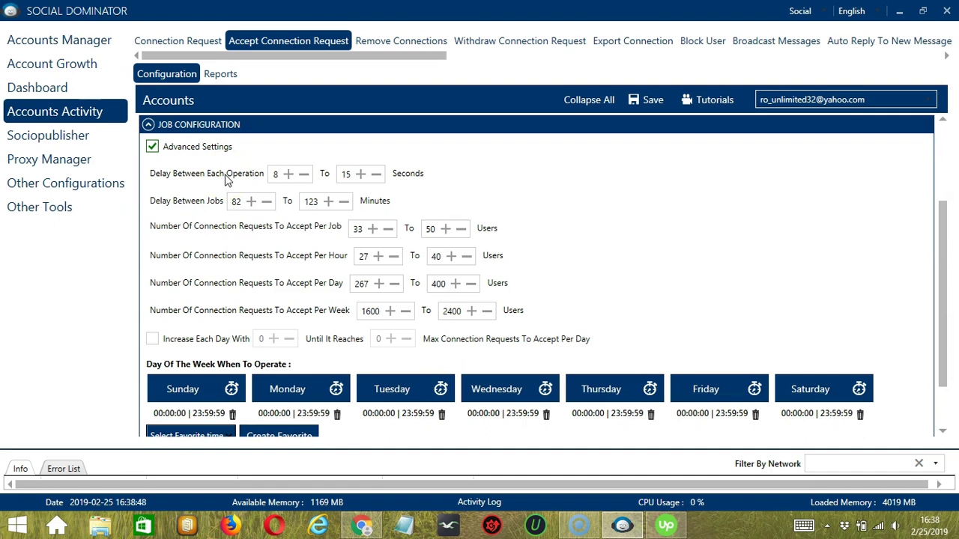
left_click(219, 177)
left_click(192, 204)
left_click(232, 247)
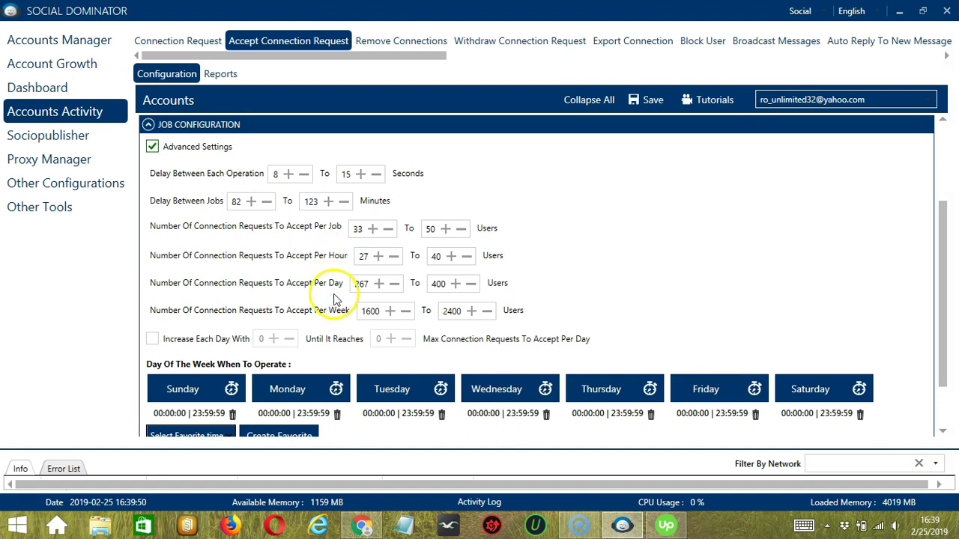
left_click(151, 339)
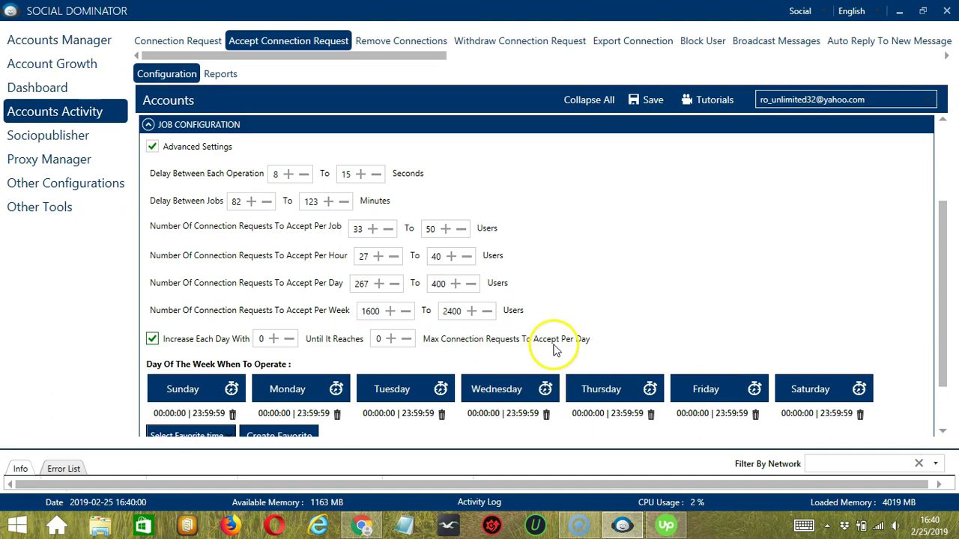
Step: Delete Monday's 00:00:00 | 23:59:59 slot from the weekly schedule
scroll(925, 439, "down", 2)
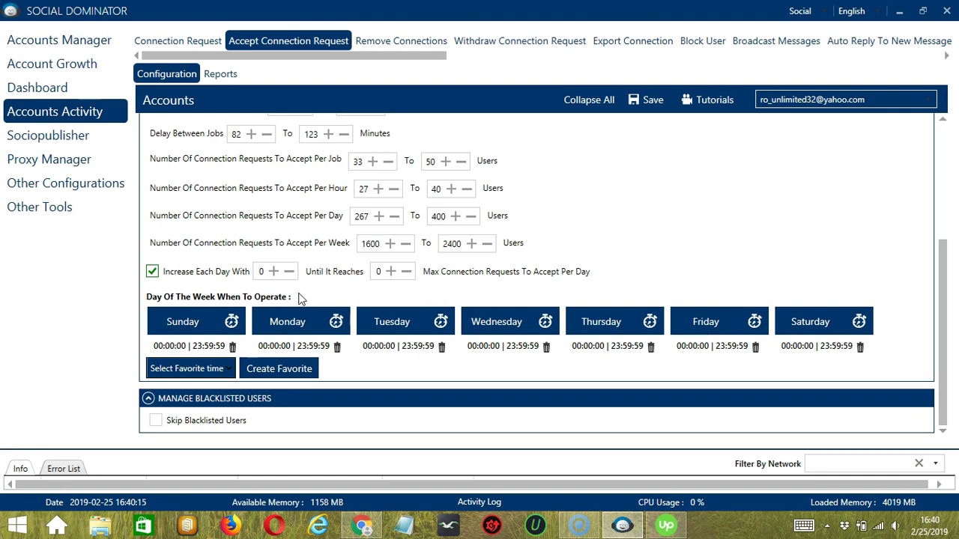
left_click(318, 322)
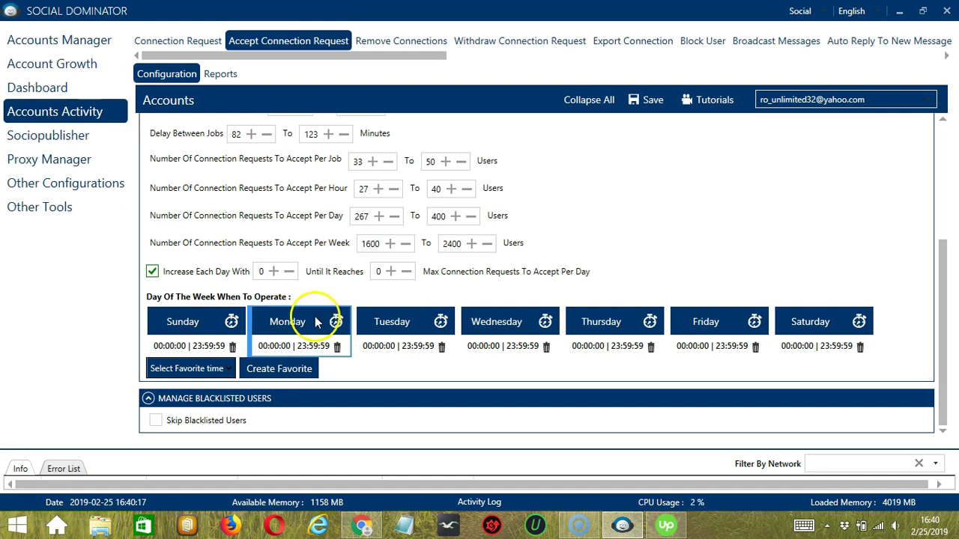
left_click(337, 346)
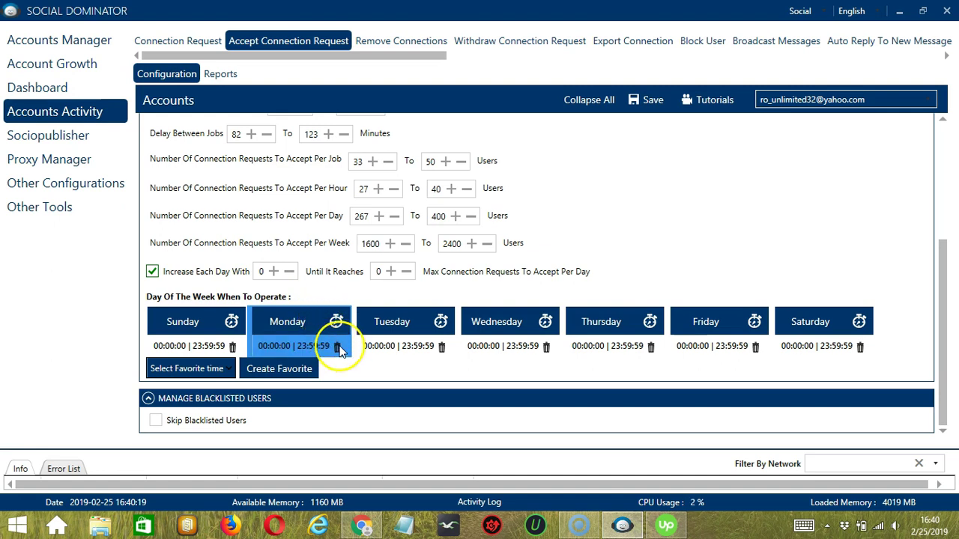
left_click(337, 279)
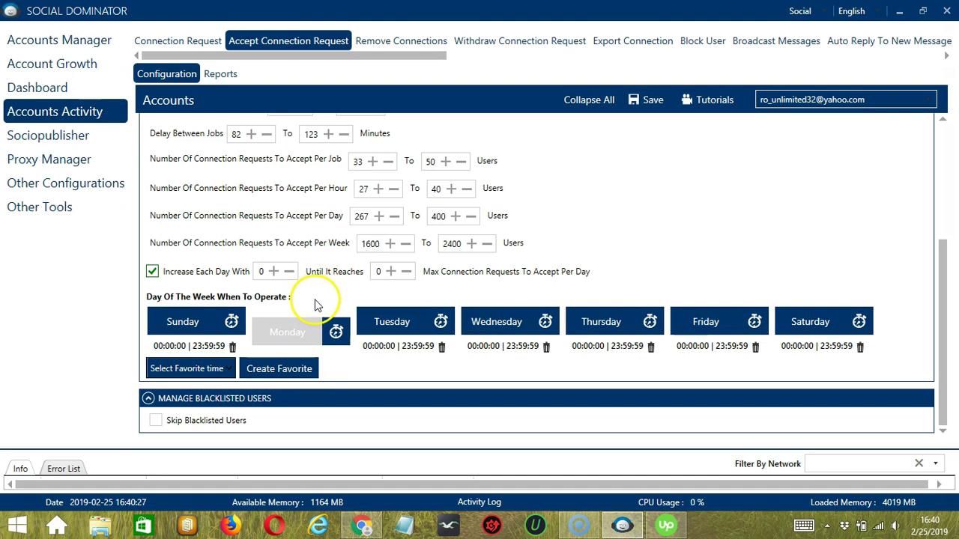
Step: Add a Monday interval from 12:00:00 AM to 1:59:59 AM
left_click(308, 330)
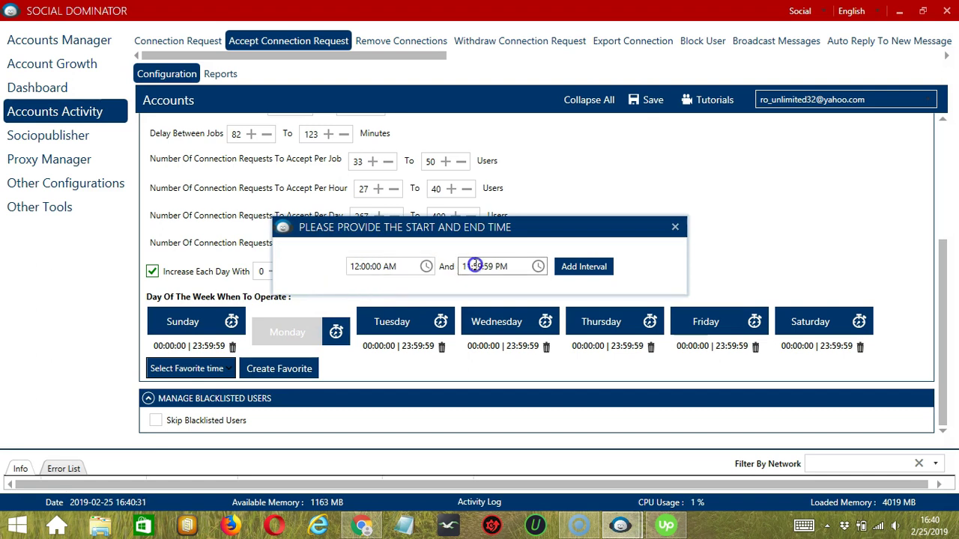
left_click(475, 266)
key("BackSpace")
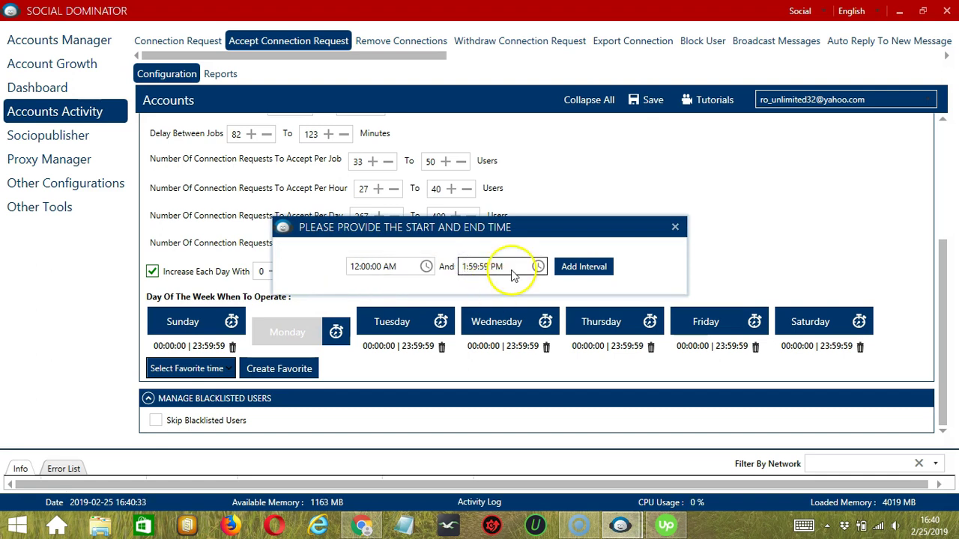
left_click(494, 266)
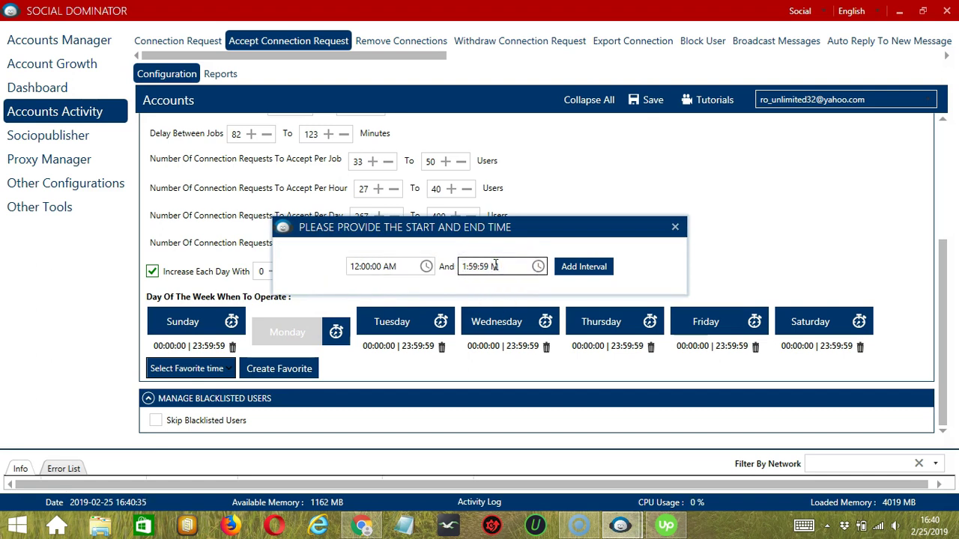
type("A")
left_click(608, 268)
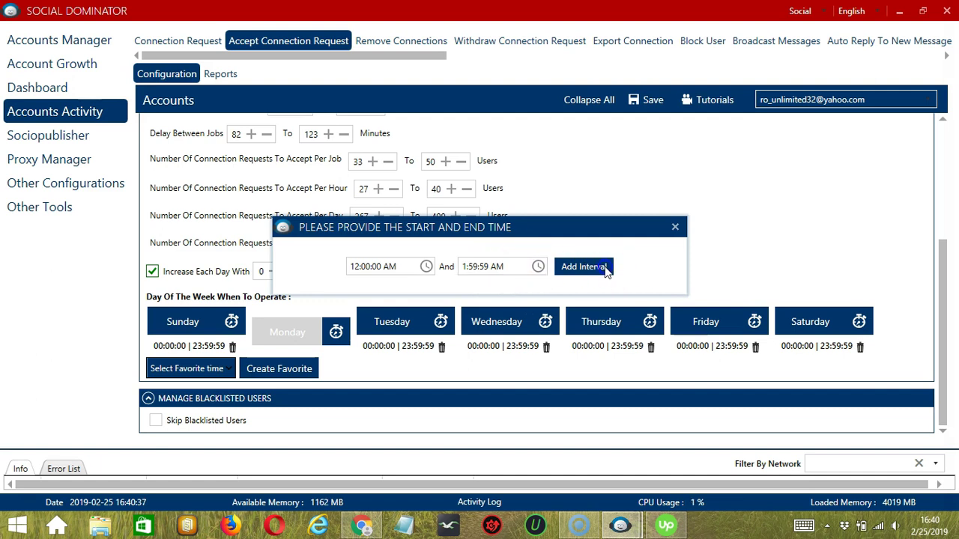
left_click(529, 271)
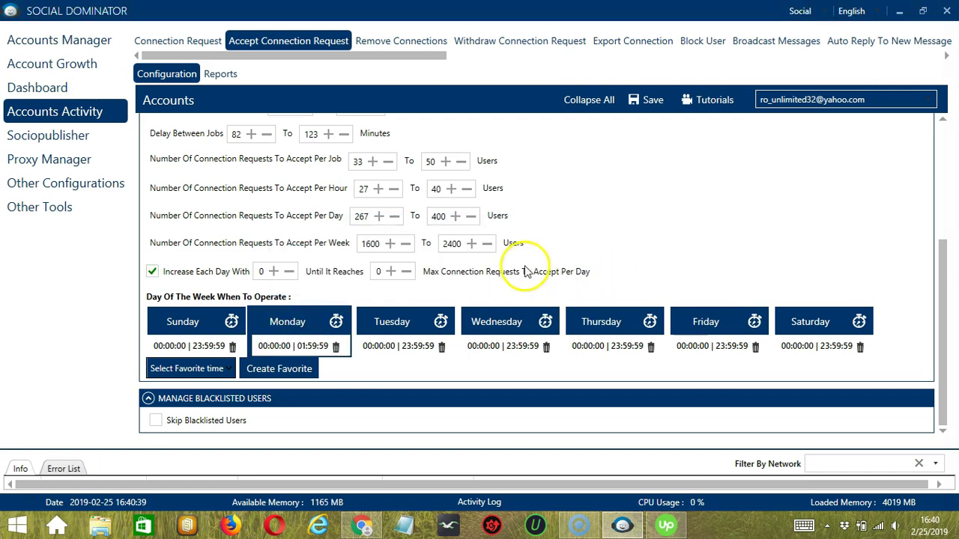
Step: Add a second Monday interval from 2:00:00 AM to 11:59:59 PM
left_click(304, 322)
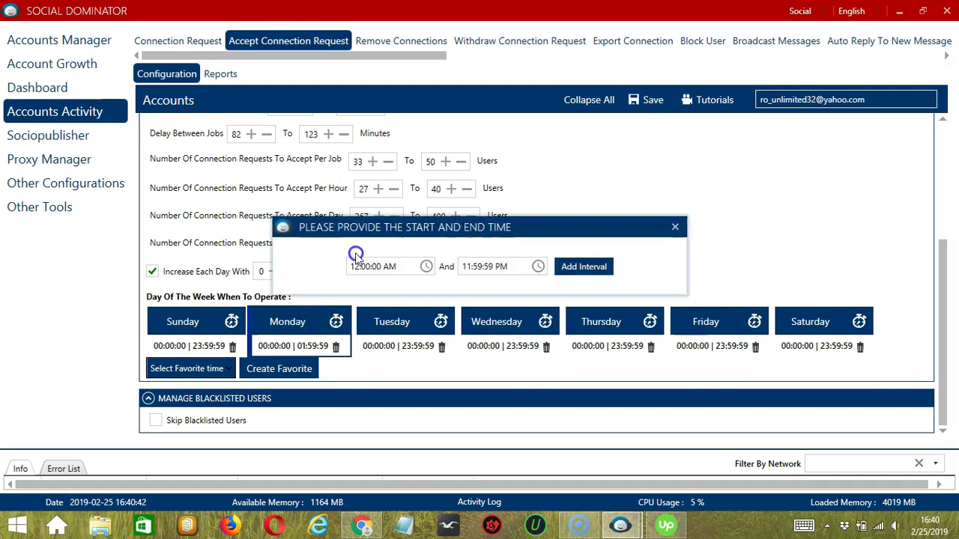
left_click(355, 265)
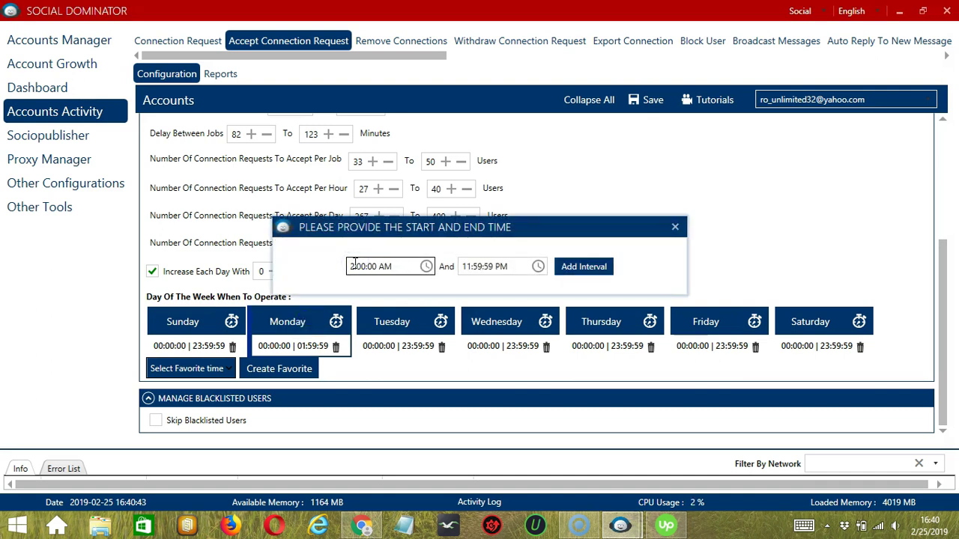
left_click(594, 267)
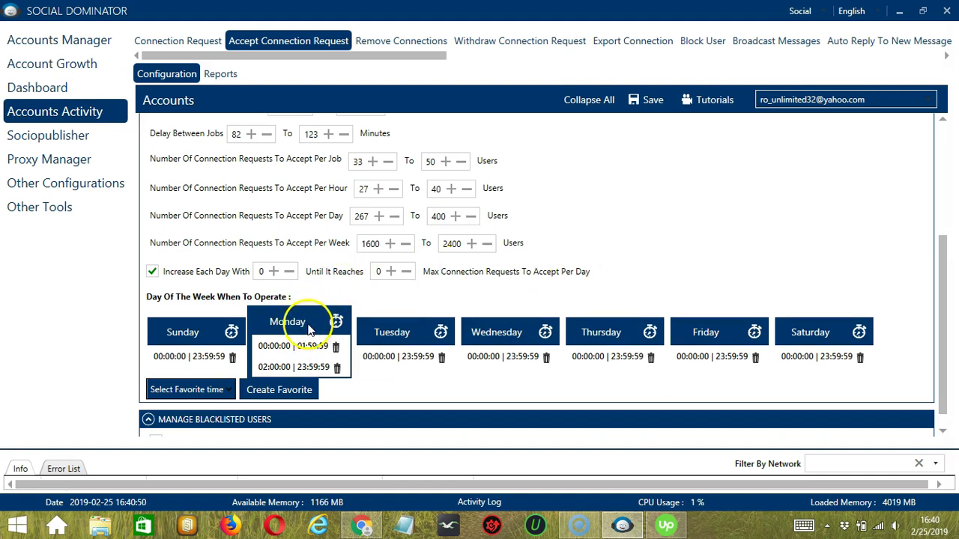
Step: Save the weekly schedule as favourite 'LinkedIn Accept' and apply it from Select Favorite time
left_click(277, 391)
type("Linke")
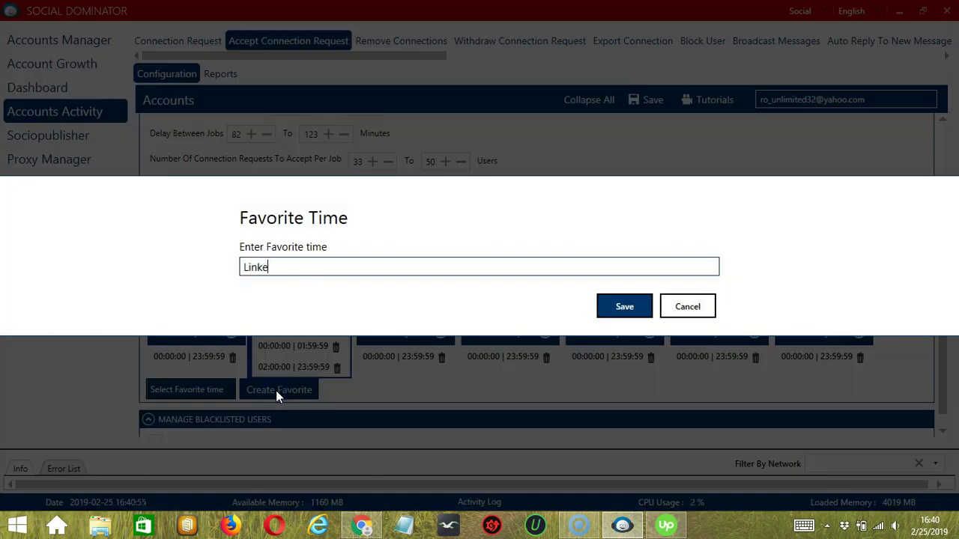
type("dIn Accept")
left_click(619, 308)
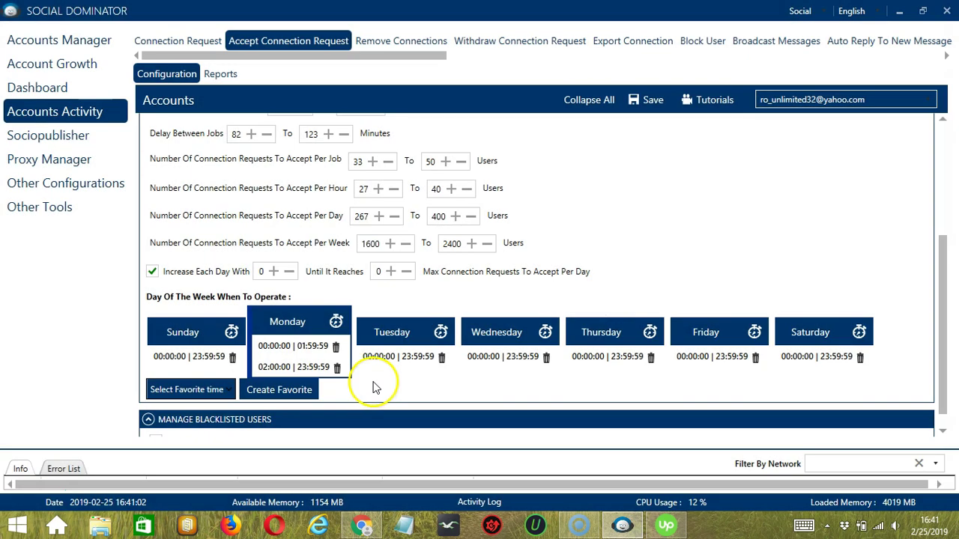
left_click(217, 390)
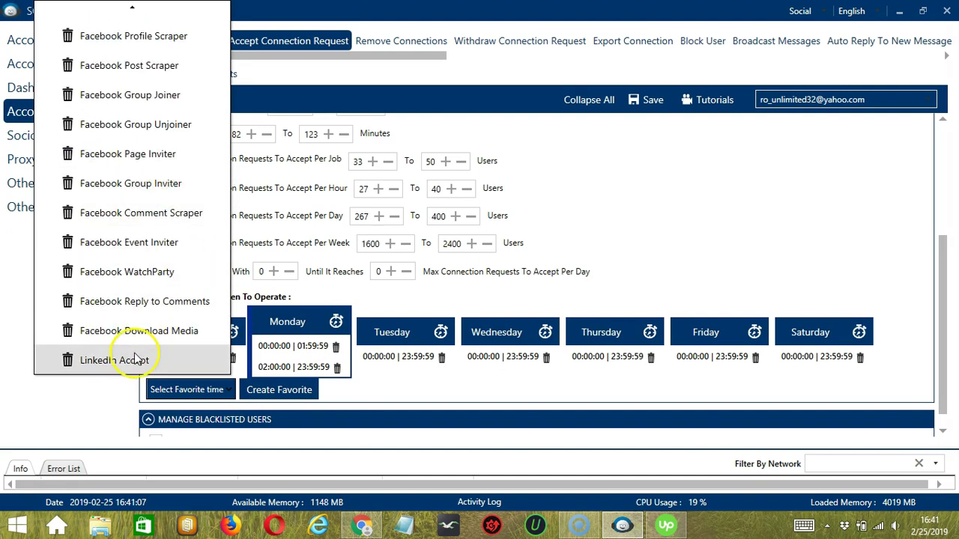
left_click(114, 360)
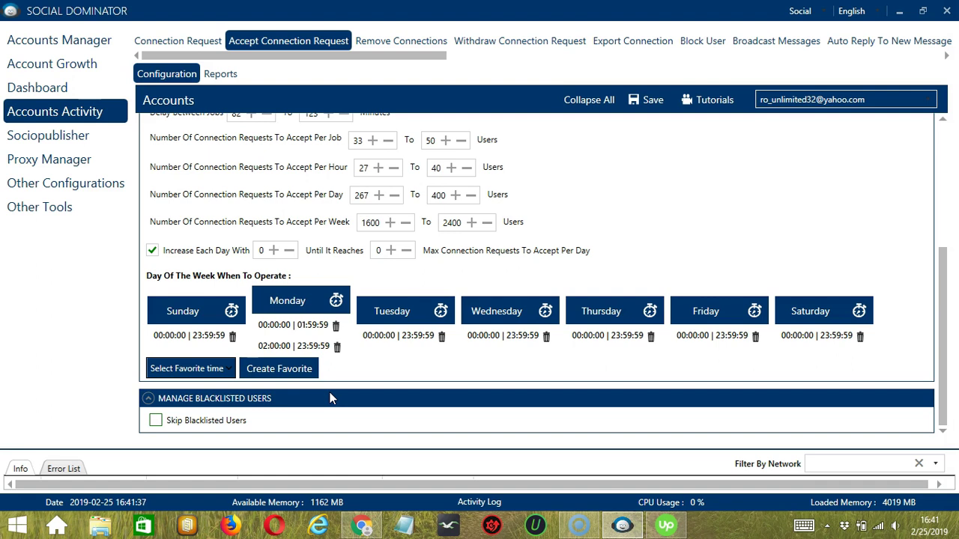
Step: Tick Skip Blacklisted Users, leaving Private and Group Blacklist unticked
left_click(357, 398)
left_click(155, 421)
left_click(155, 421)
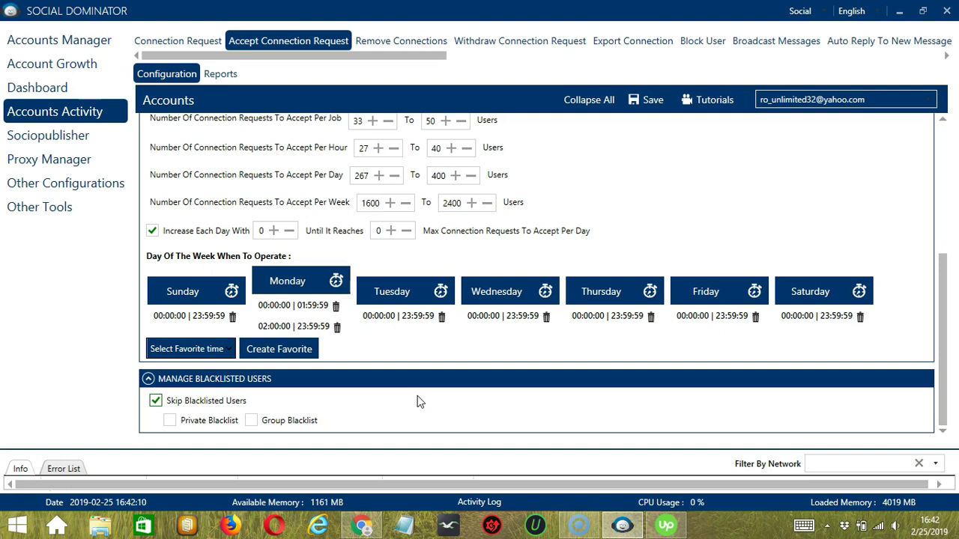
Step: Save the Accept Connection Request settings, confirm the success message, and set Status to Active
scroll(904, 187, "up", 5)
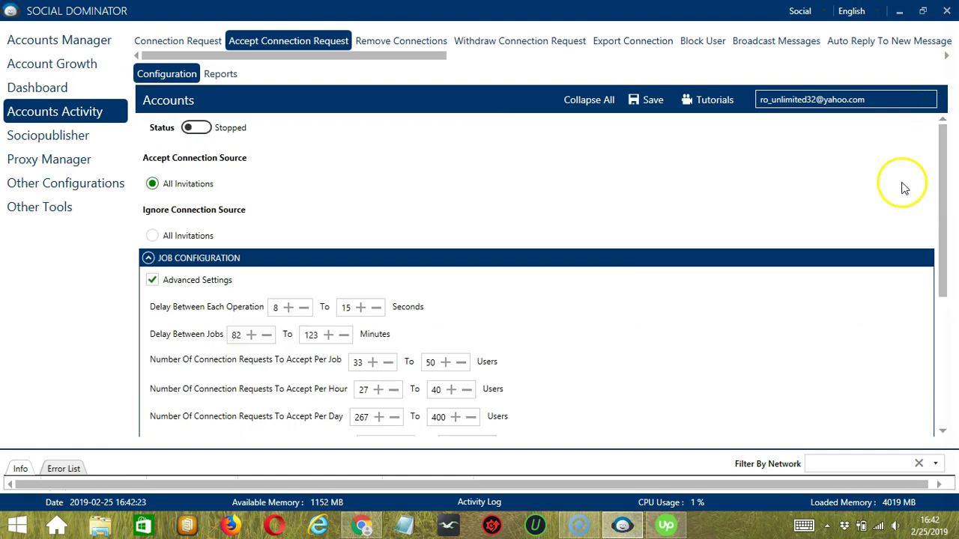
left_click(648, 102)
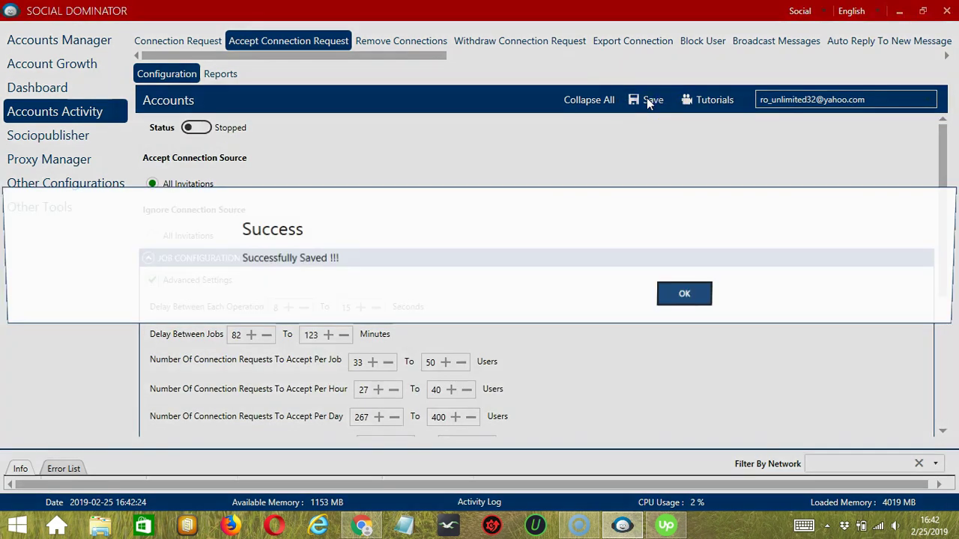
left_click(689, 293)
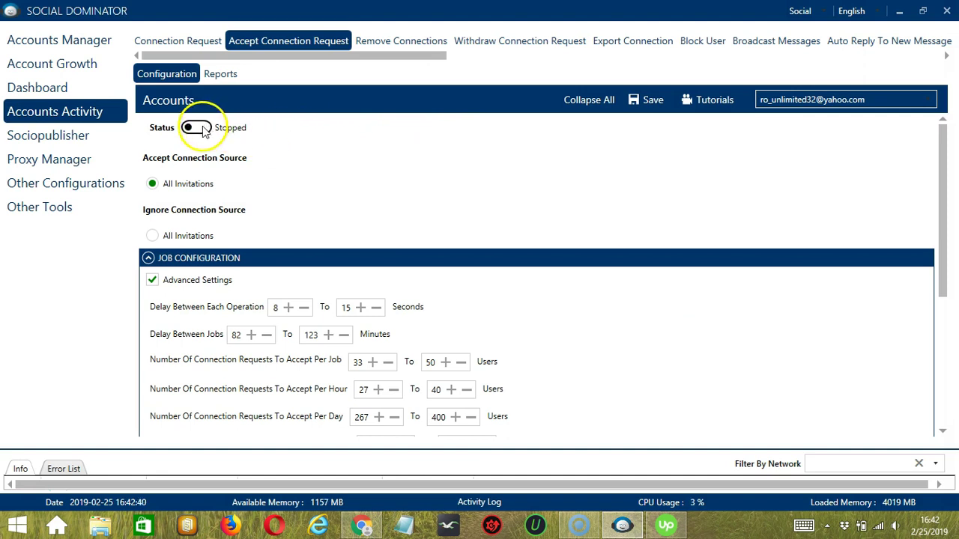
left_click(197, 128)
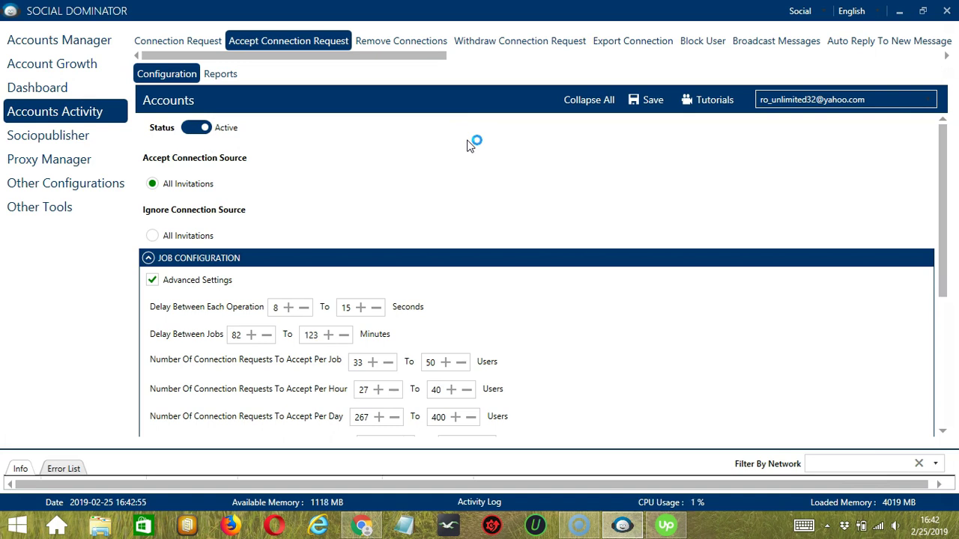
left_click(480, 146)
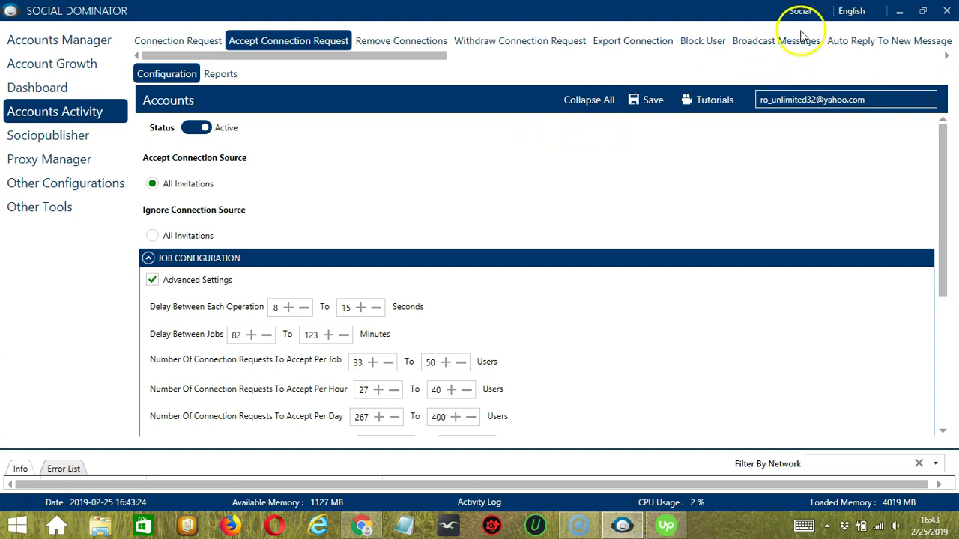
Step: Switch to LinkedIn tools and open the Grow Connection > Accept Connection Request campaign form
left_click(821, 14)
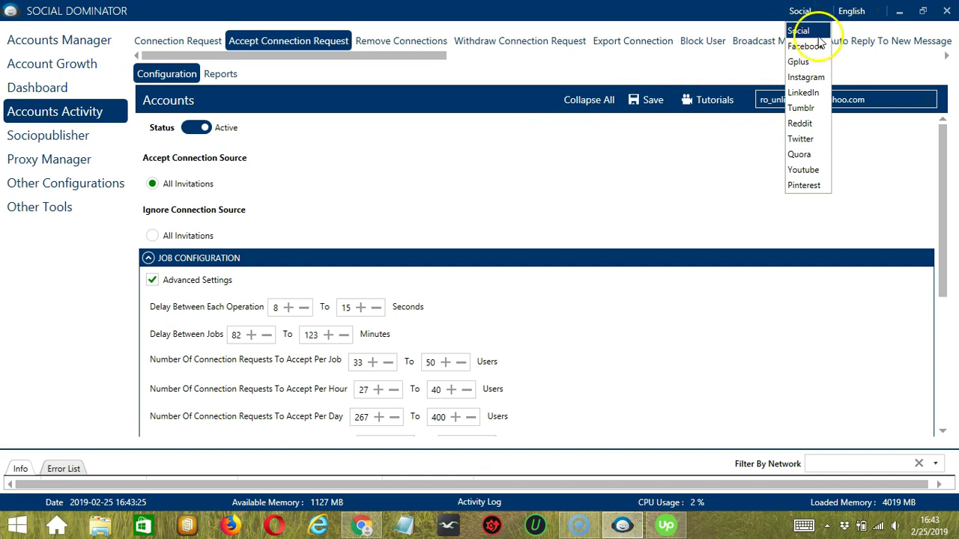
left_click(802, 91)
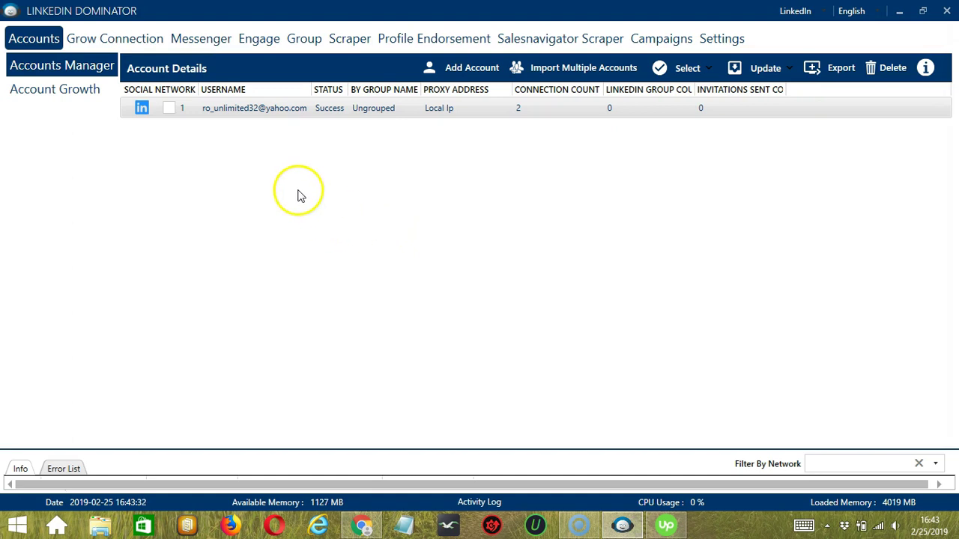
left_click(110, 40)
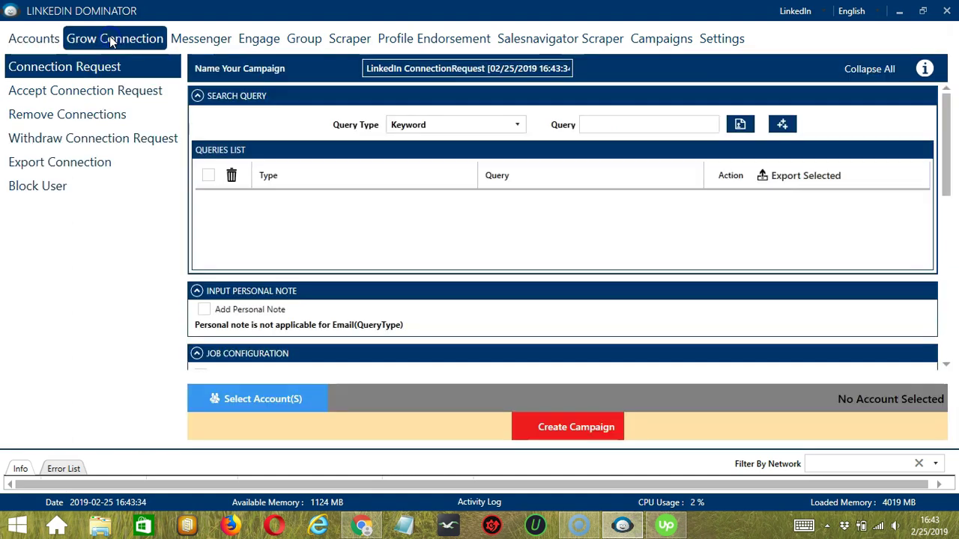
left_click(97, 91)
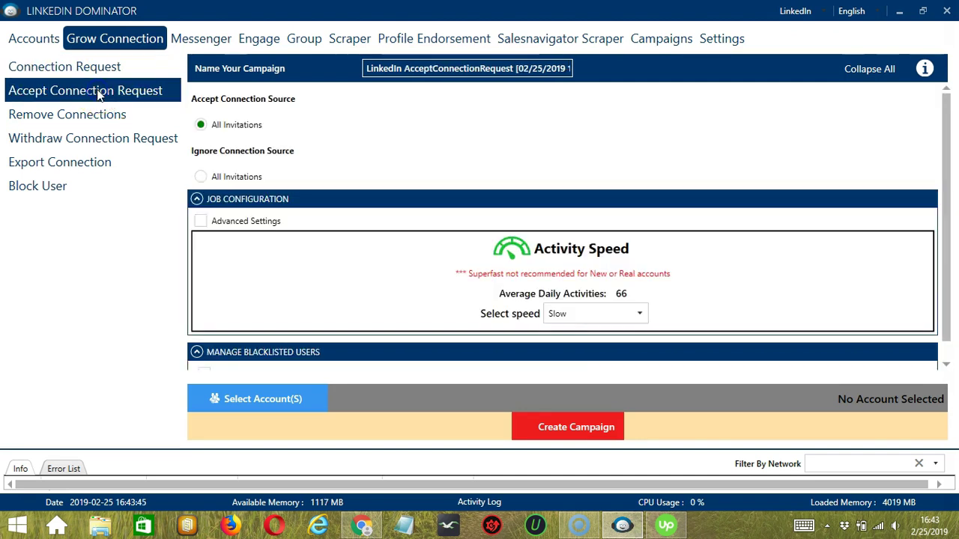
left_click(373, 66)
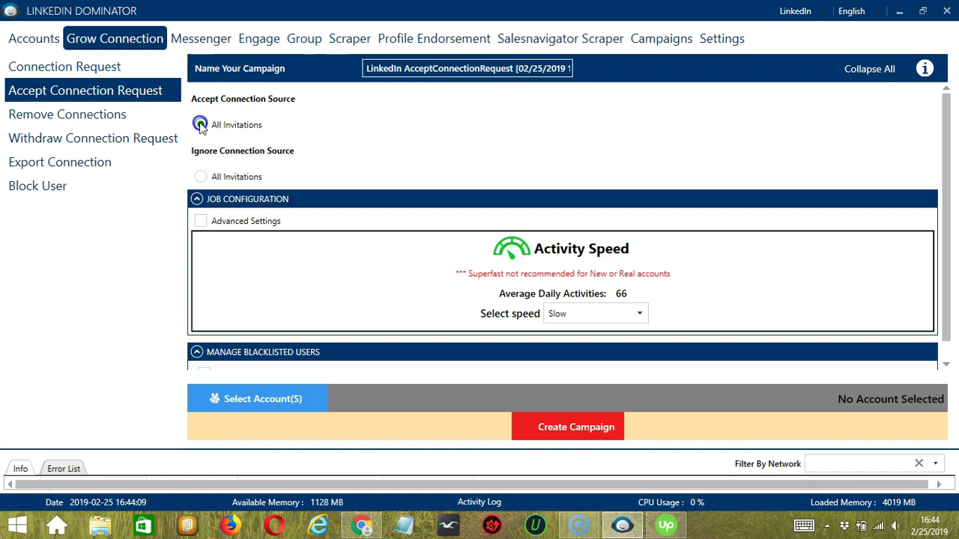
Step: Tick Skip Blacklisted Users for the campaign and bring up Select Account(S)
scroll(397, 161, "down", 1)
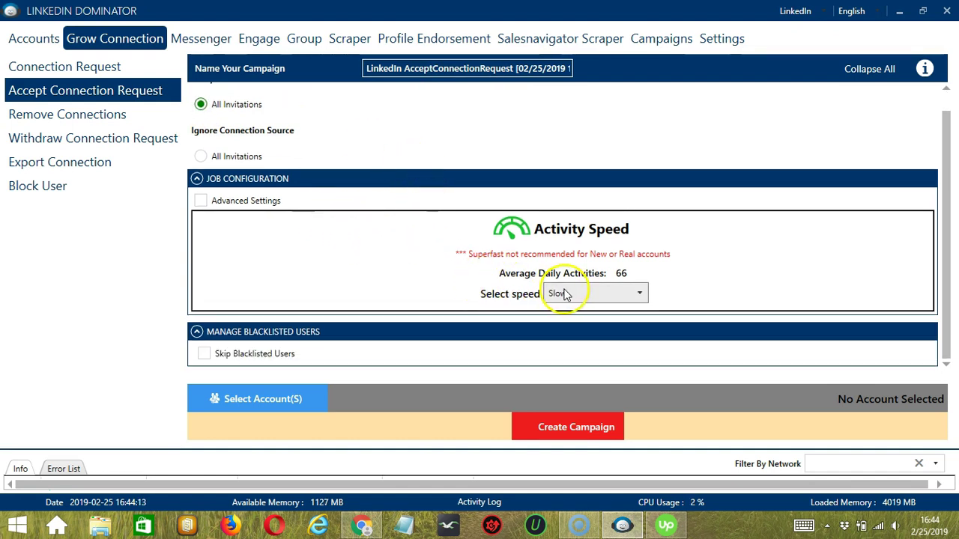
left_click(204, 355)
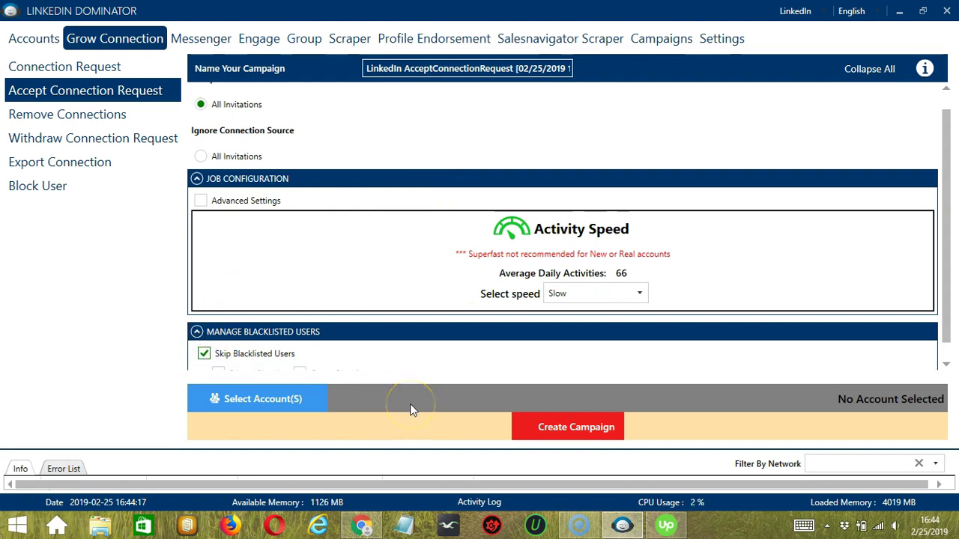
left_click(319, 396)
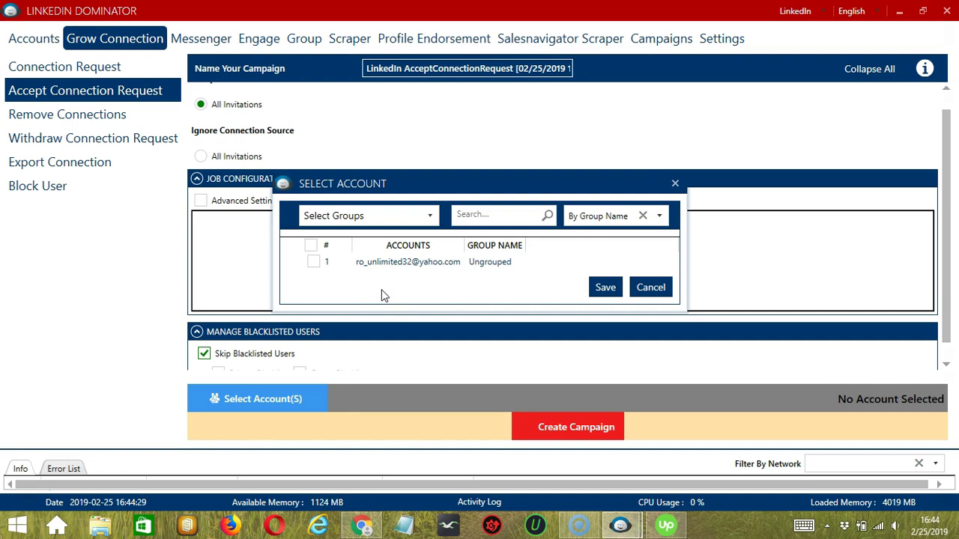
Step: Assign the only LinkedIn account and create the AcceptConnectionRequest campaign, overriding that account's existing settings
left_click(314, 263)
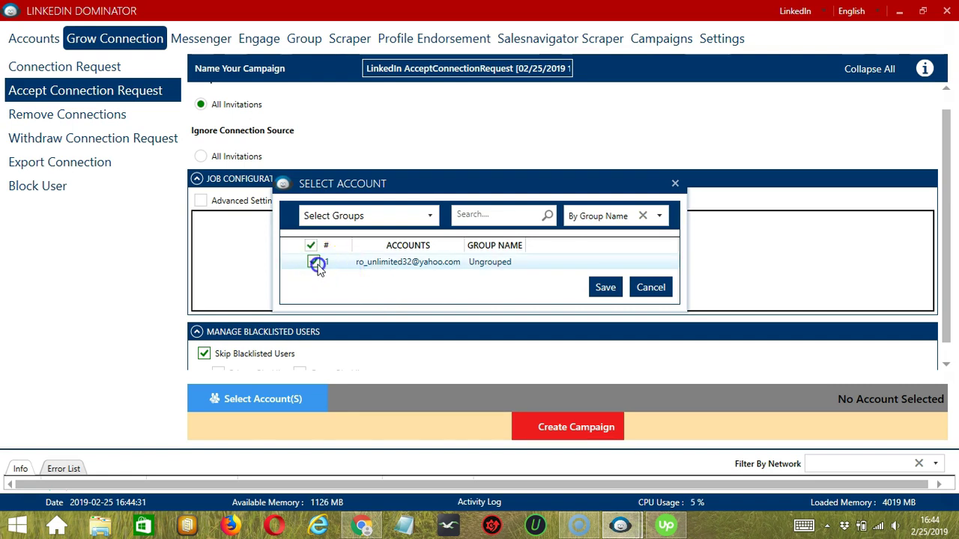
left_click(604, 289)
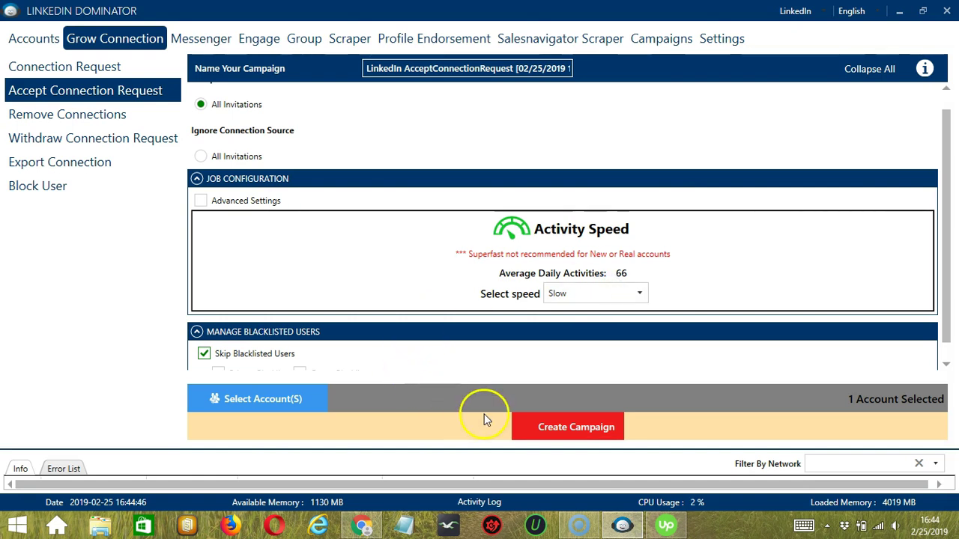
left_click(532, 424)
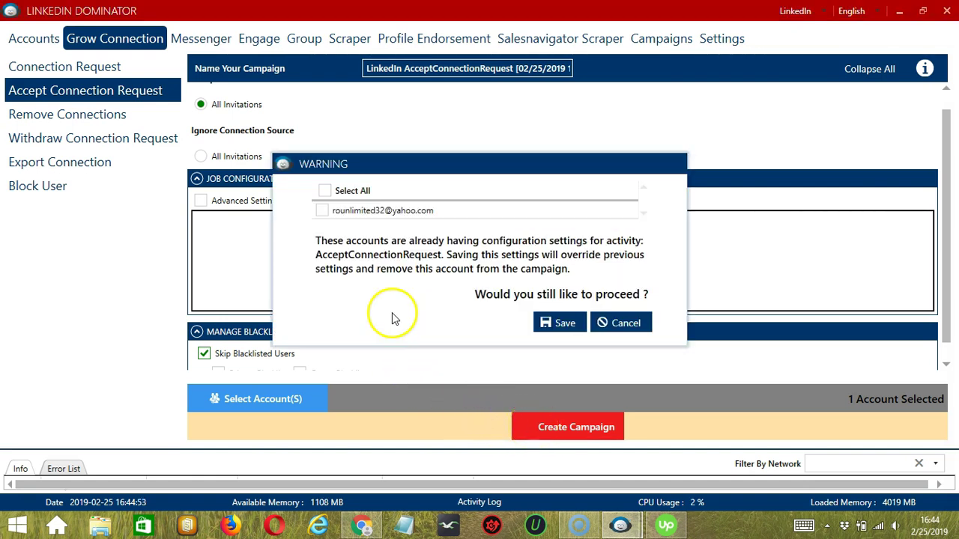
left_click(325, 213)
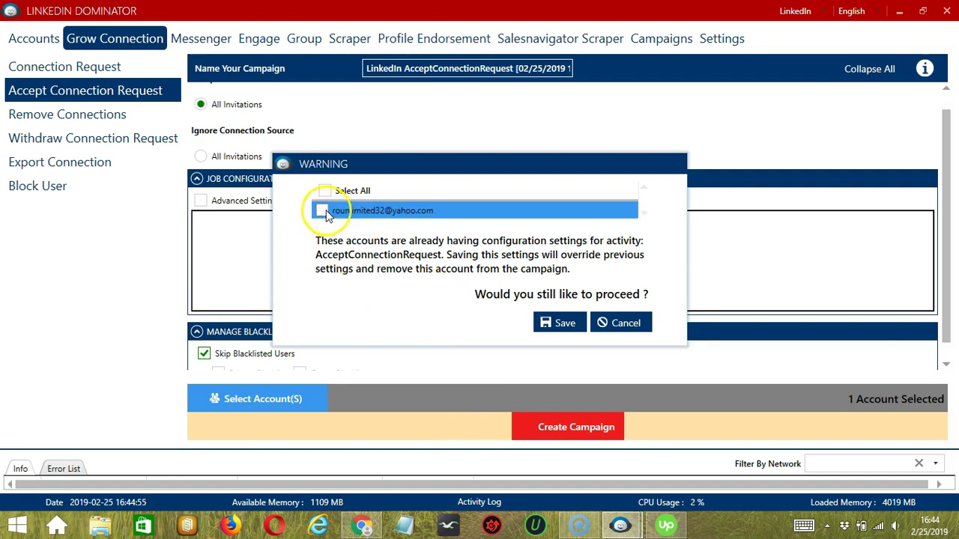
left_click(571, 325)
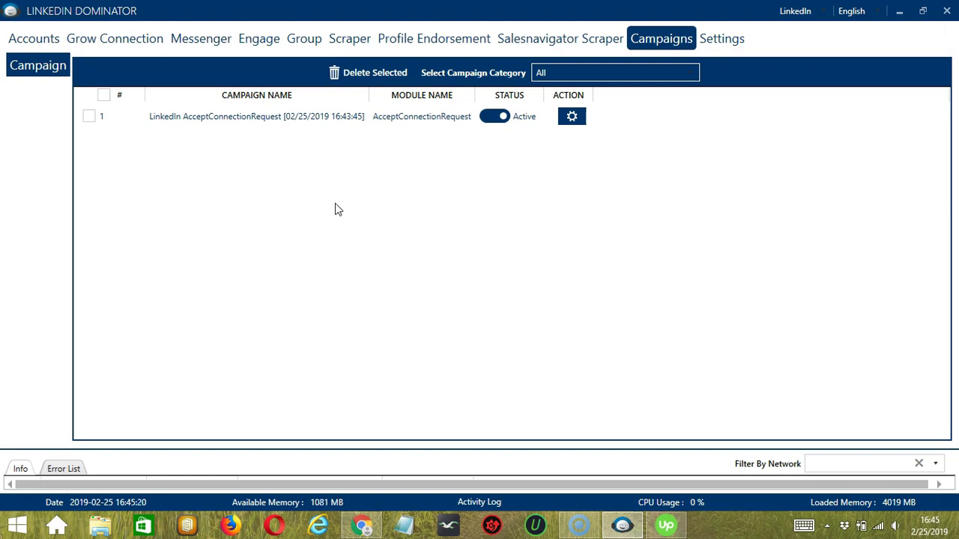
Step: Switch the AcceptConnectionRequest campaign's status from Active to Paused, leaving its Action options unchanged
left_click(299, 196)
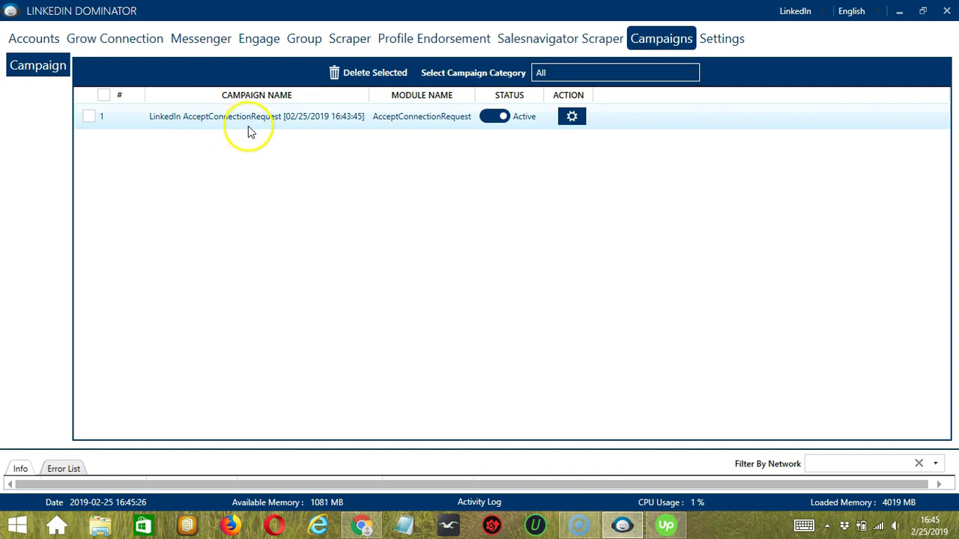
left_click(499, 120)
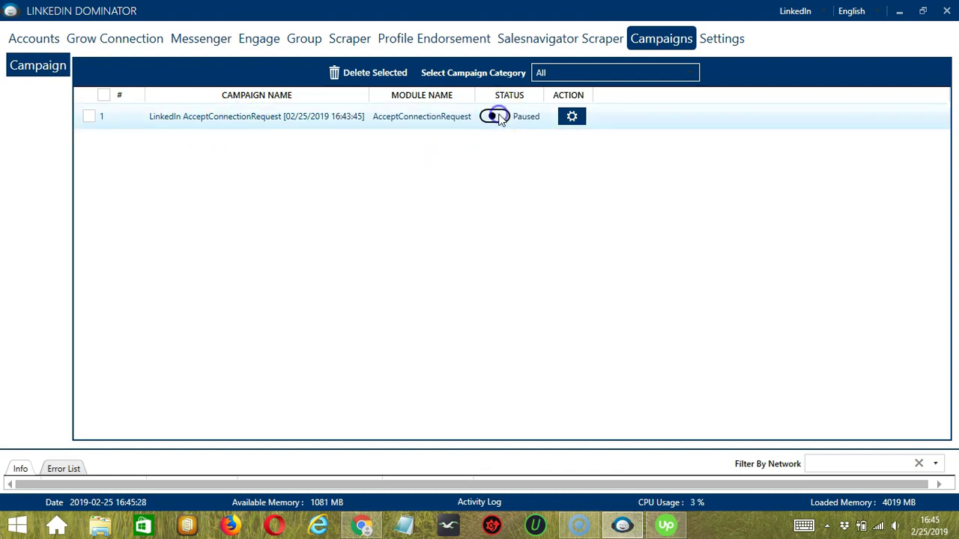
left_click(574, 118)
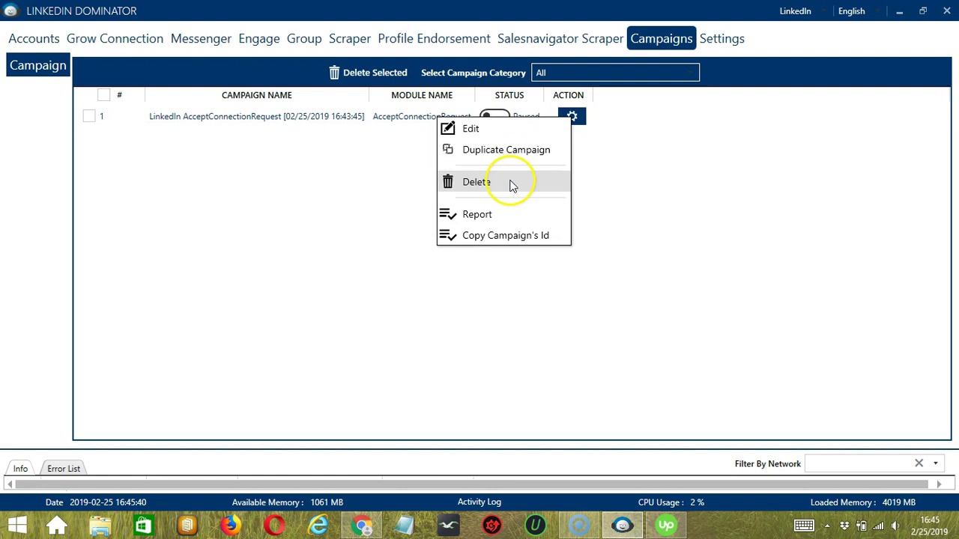
left_click(657, 181)
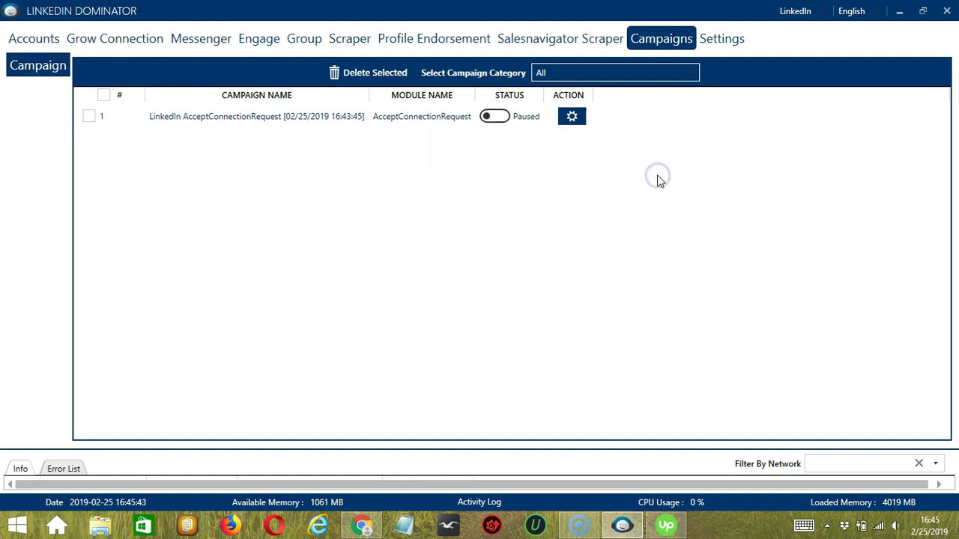